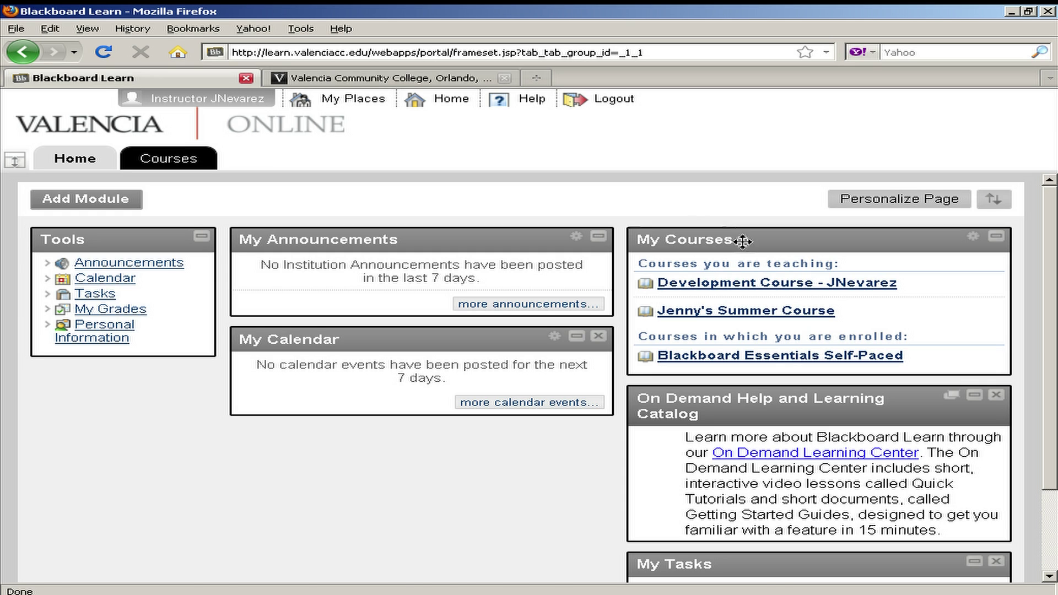
Step: Open the Development Course's Start Here page and expand Packages and Utilities in the Control Panel
left_click(836, 283)
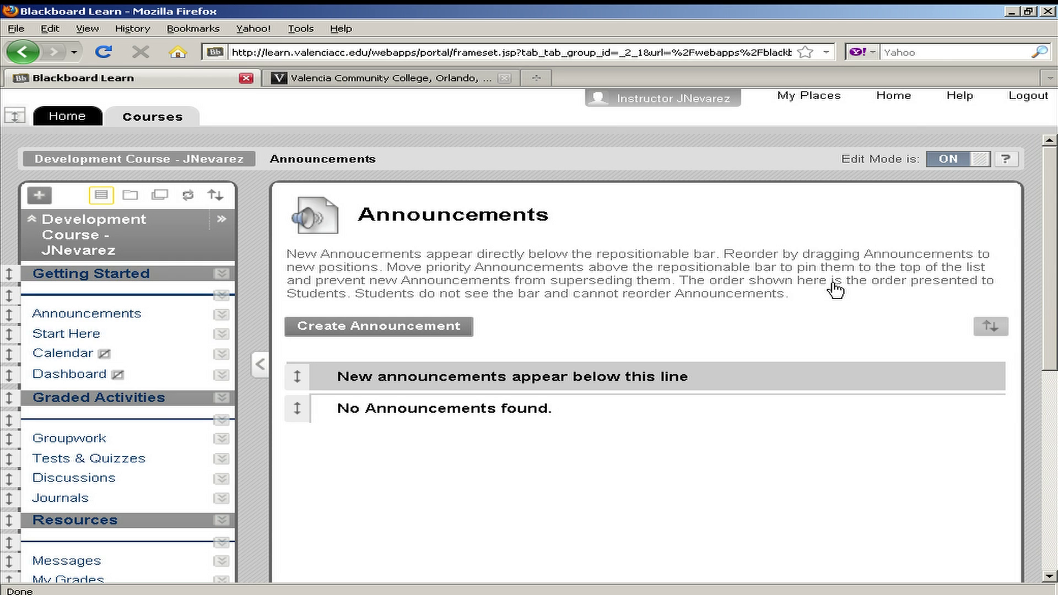
left_click(63, 335)
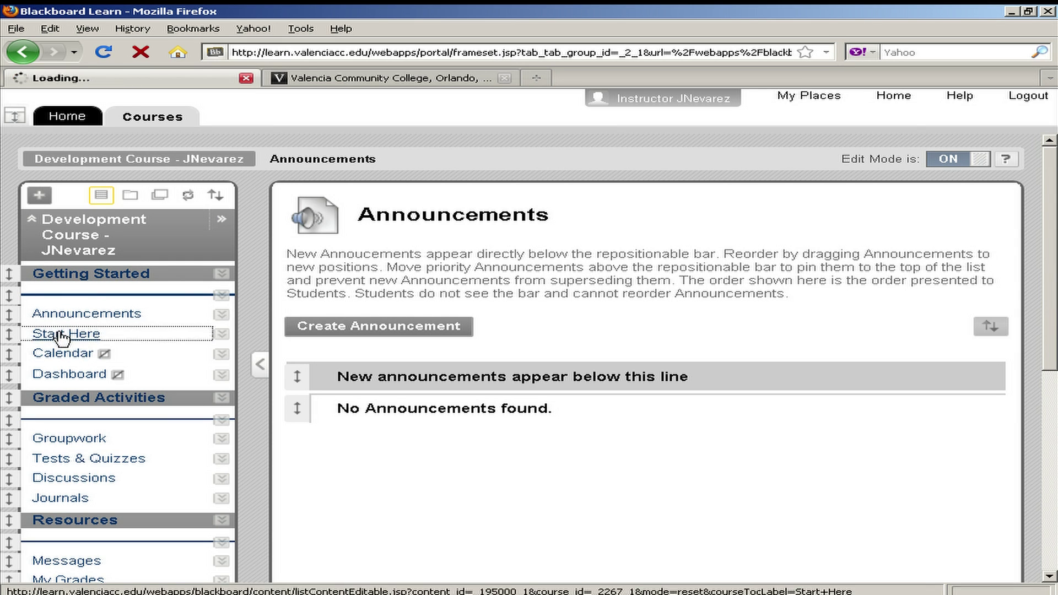
scroll(107, 323, "down", 3)
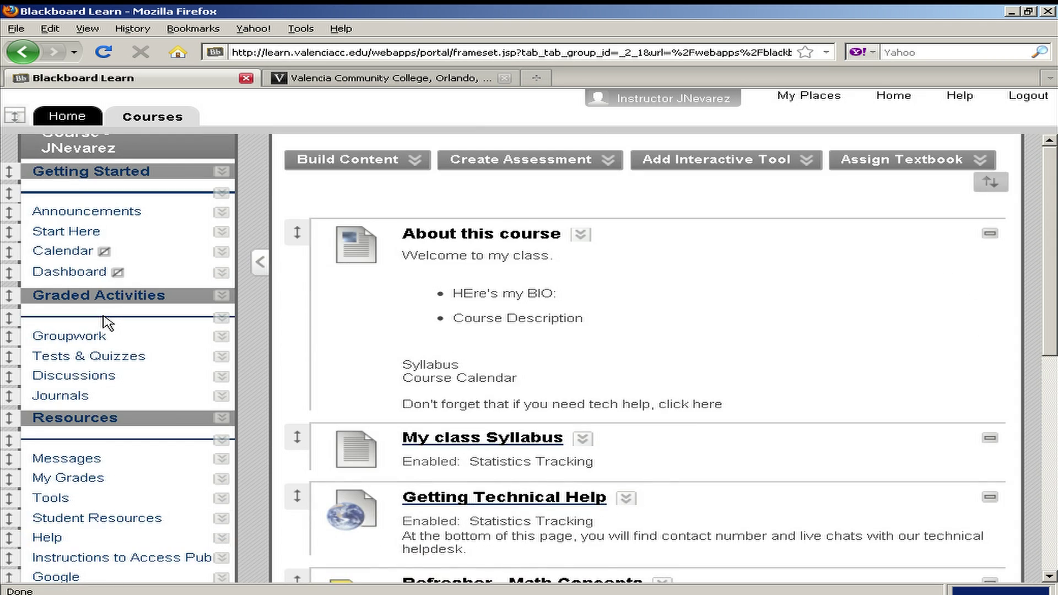
scroll(107, 322, "down", 9)
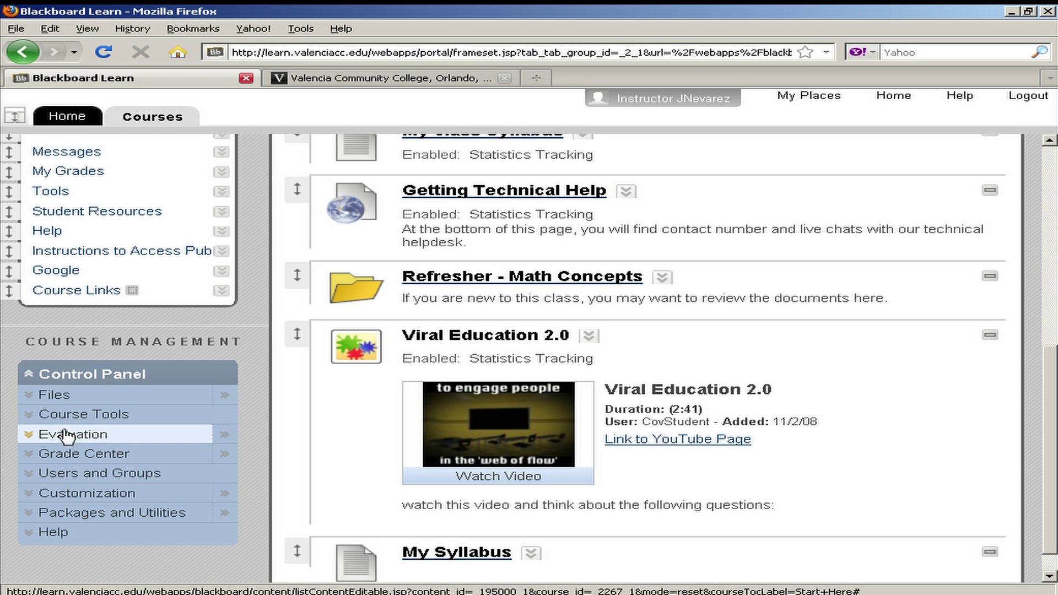
left_click(113, 513)
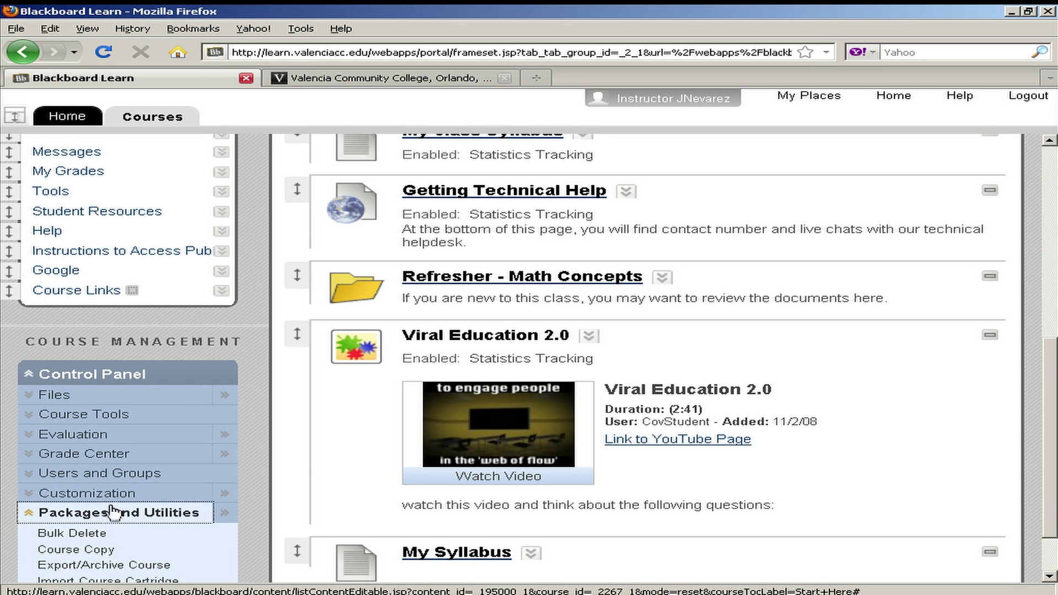
scroll(124, 502, "down", 2)
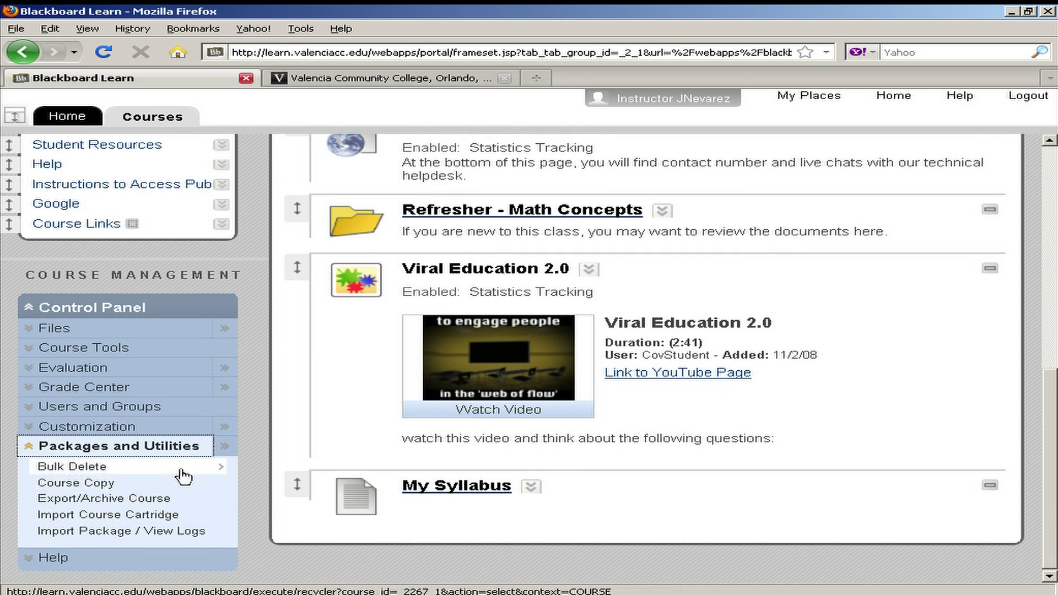
Step: Start a Course Copy into an existing course, with Jenny's Summer Course as the destination
left_click(50, 484)
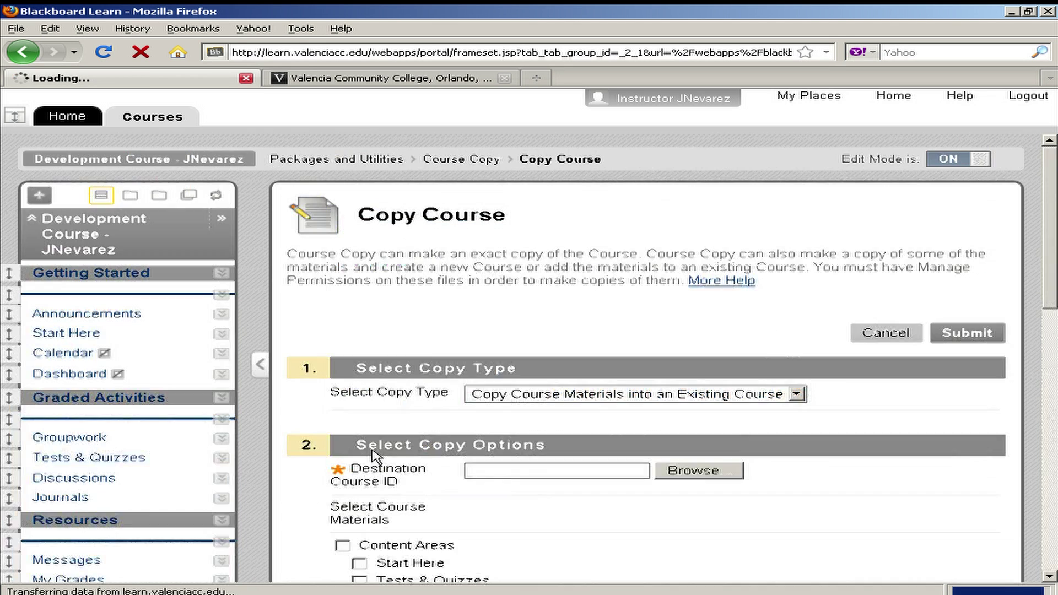
scroll(604, 438, "down", 5)
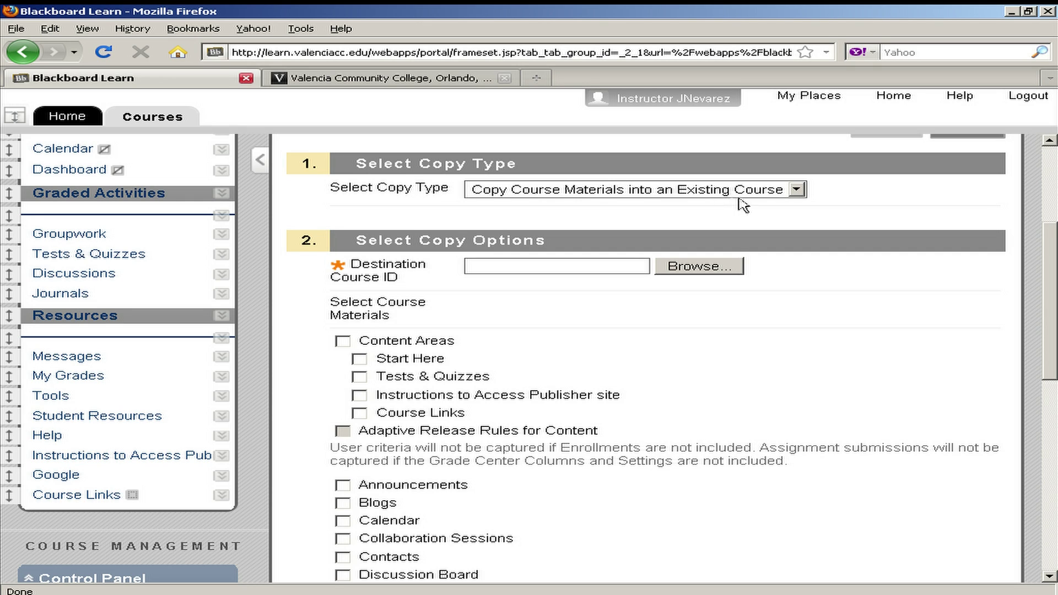
left_click(679, 268)
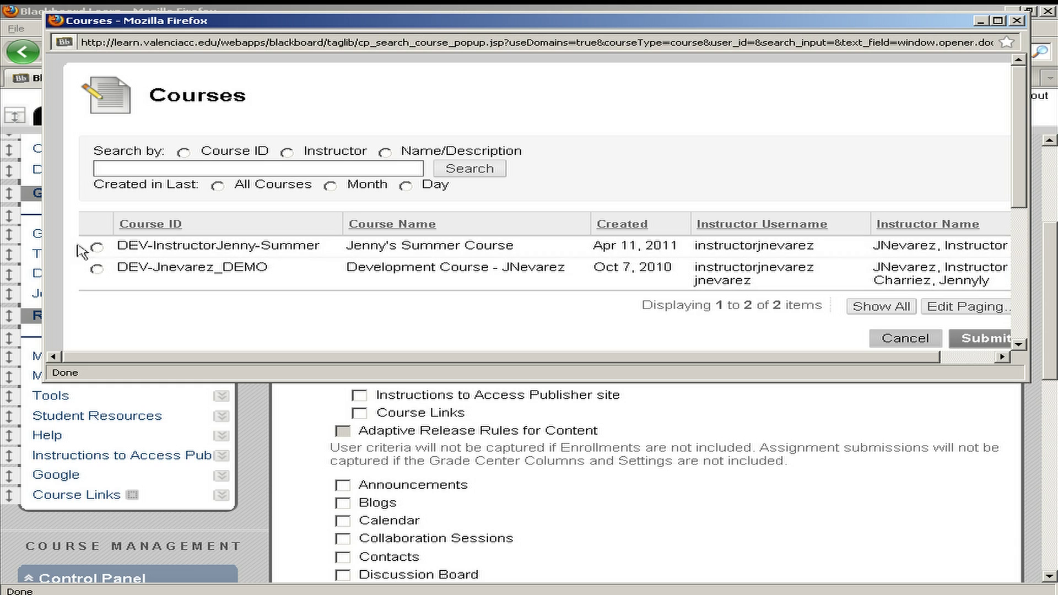
left_click(98, 248)
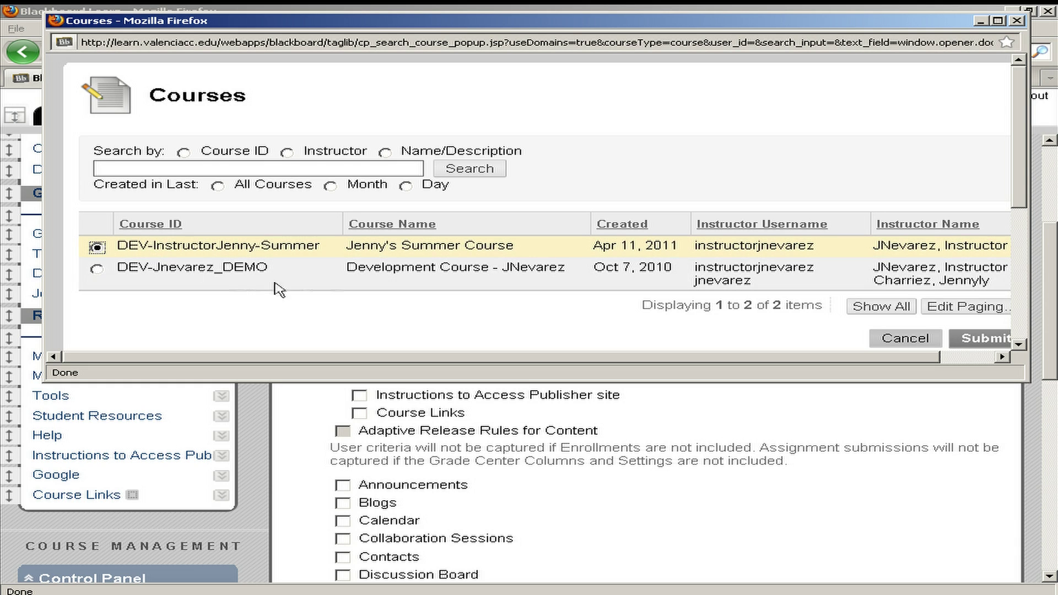
left_click(977, 339)
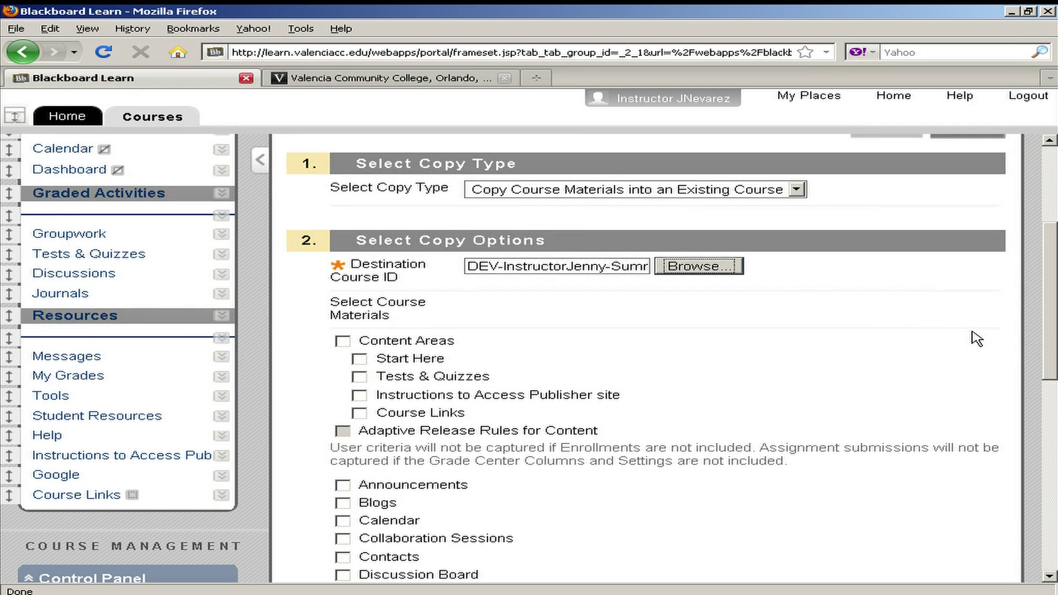
Step: Include Adaptive Release Rules and Announcements through Early Warning System Rules in the copy
scroll(394, 336, "down", 3)
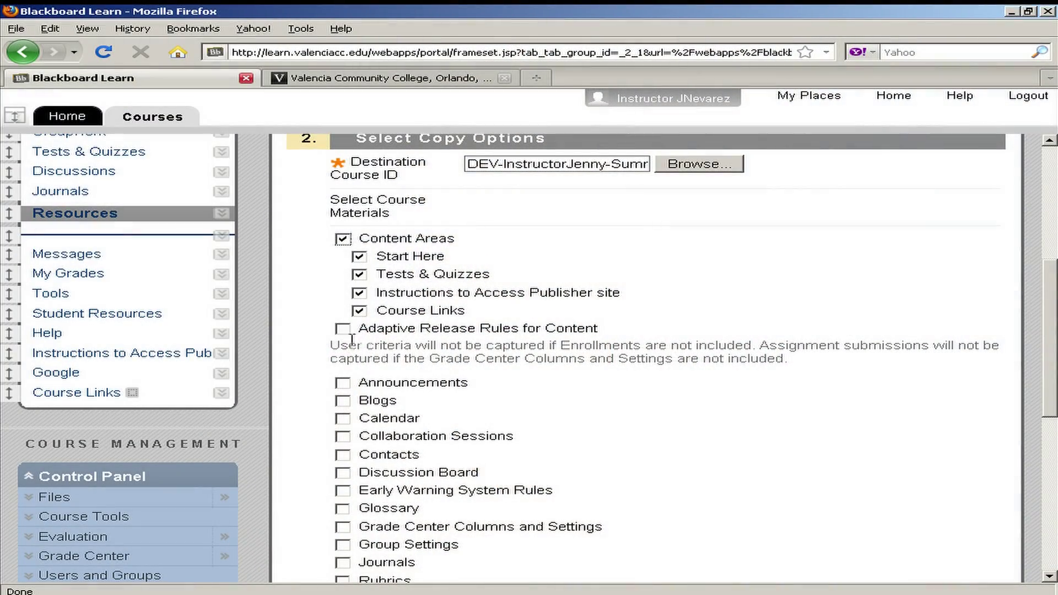
left_click(343, 329)
scroll(430, 333, "down", 3)
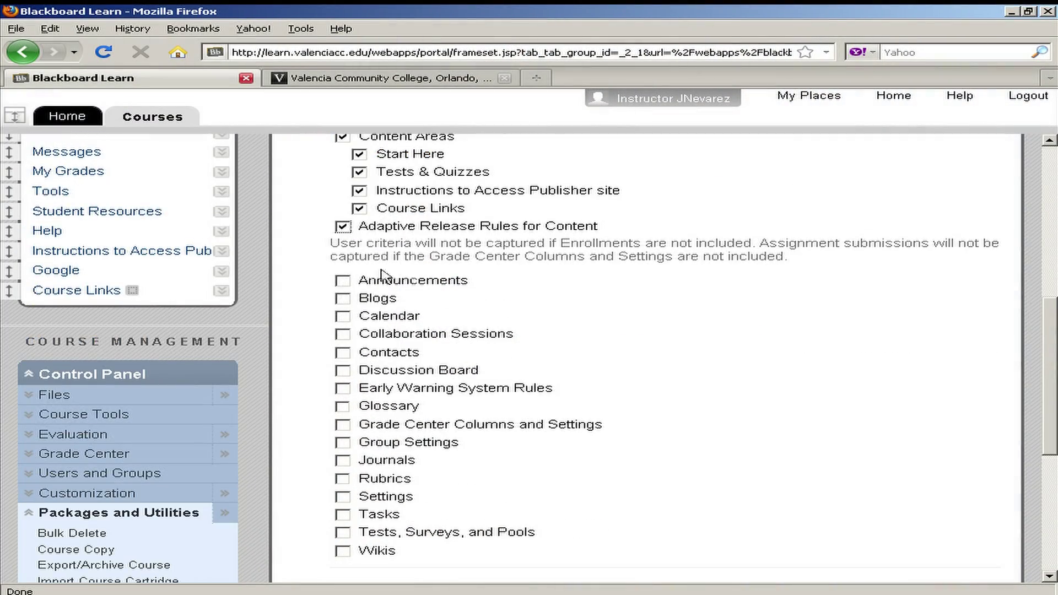
left_click(342, 282)
left_click(343, 299)
left_click(343, 317)
left_click(343, 335)
left_click(343, 353)
left_click(342, 370)
left_click(343, 389)
Step: Include Glossary, Grade Center, Group Settings, Journals, Rubrics, Settings, Tasks, Tests and Wikis in the copy
left_click(343, 407)
left_click(342, 425)
left_click(343, 443)
left_click(343, 461)
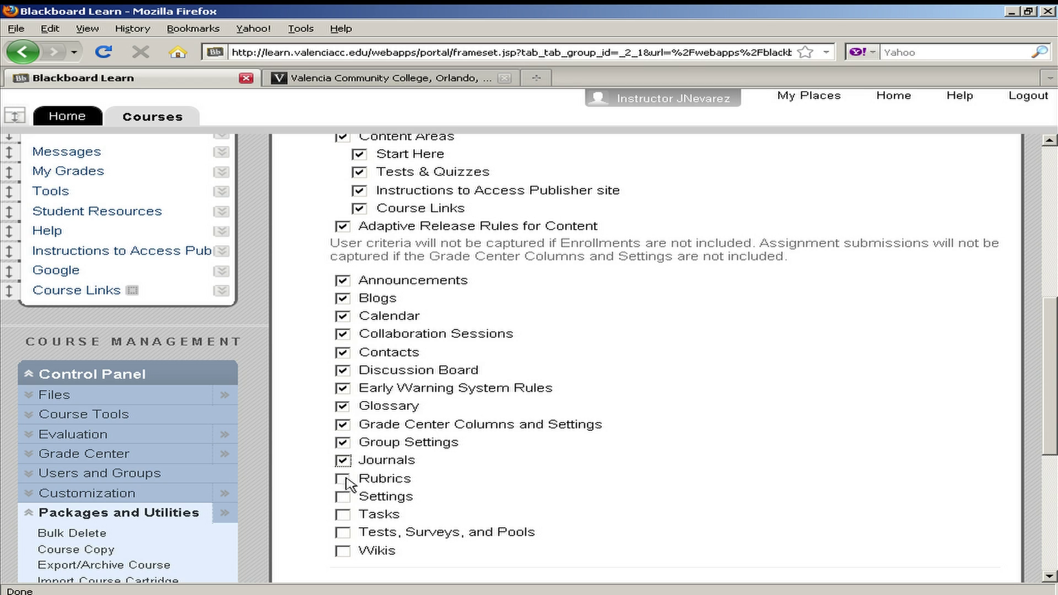
left_click(343, 479)
left_click(342, 497)
left_click(342, 516)
left_click(343, 534)
scroll(366, 496, "down", 4)
left_click(343, 347)
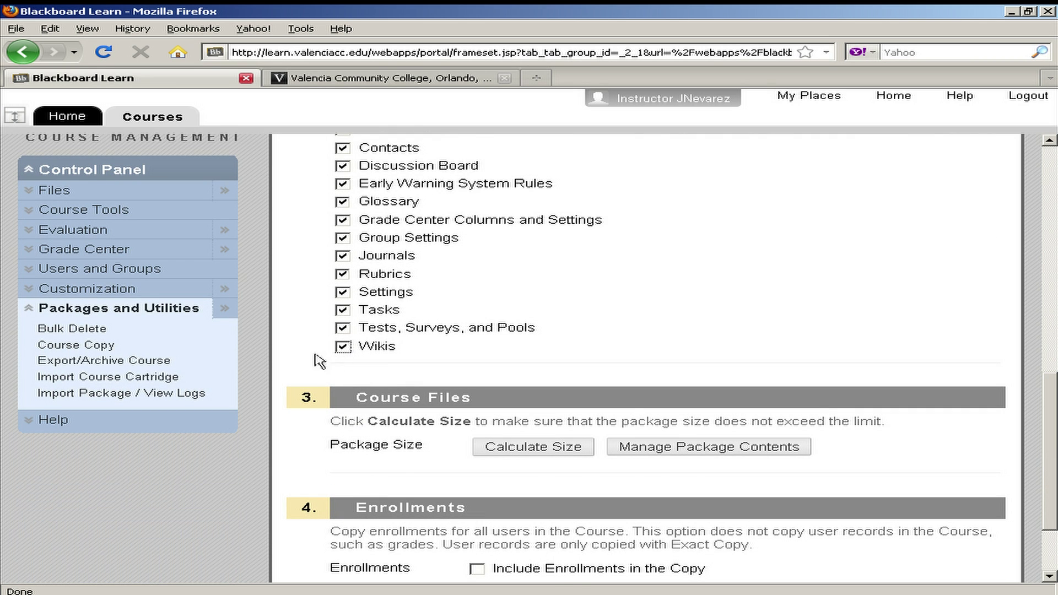
scroll(703, 421, "down", 3)
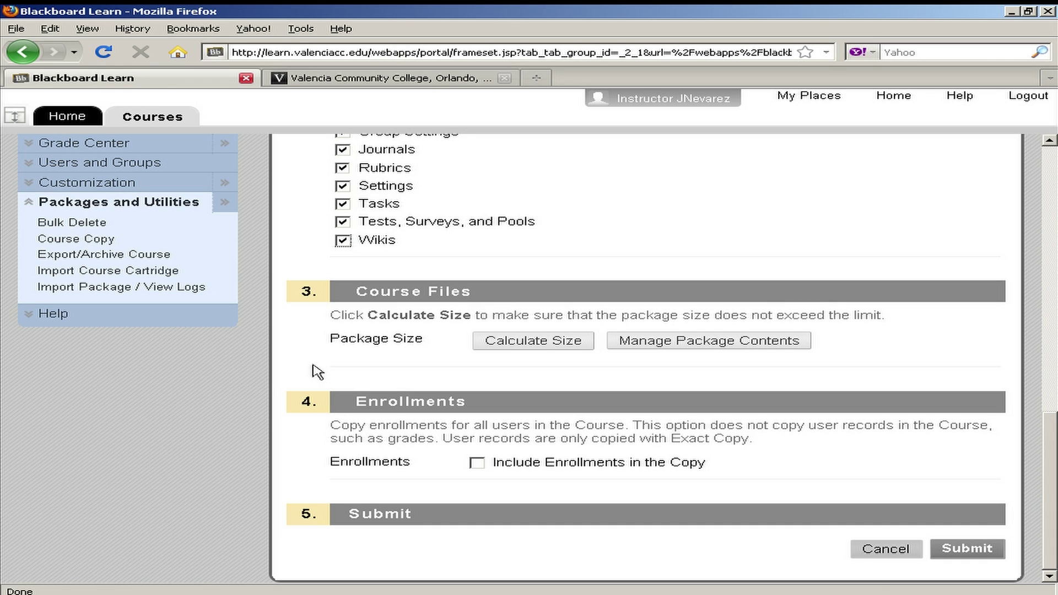
Step: Submit the course copy with Include Enrollments left unchecked
left_click(972, 550)
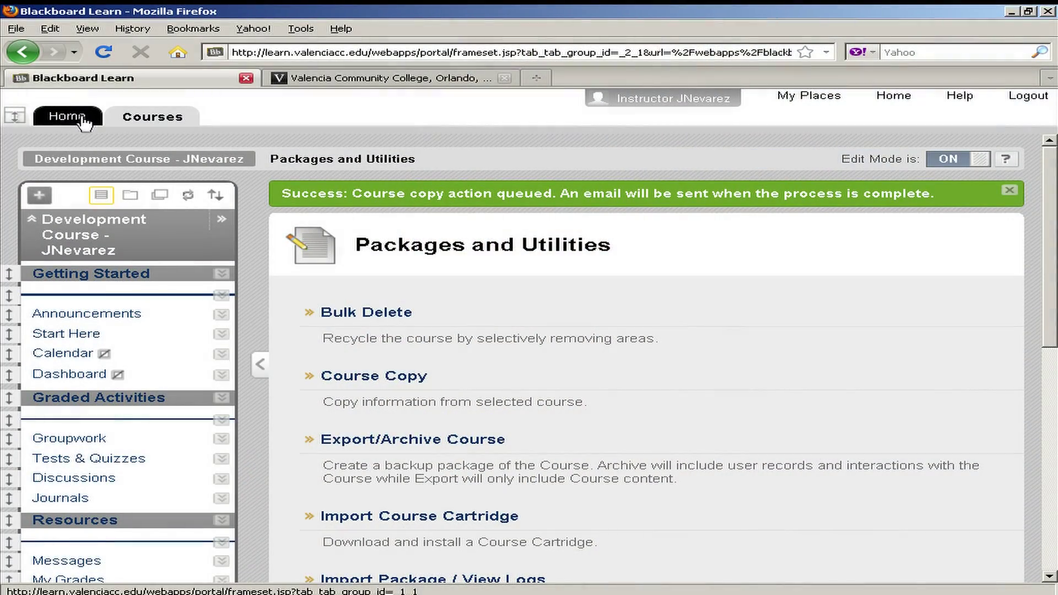
Step: Return to the portal home page once the copy is queued
left_click(84, 122)
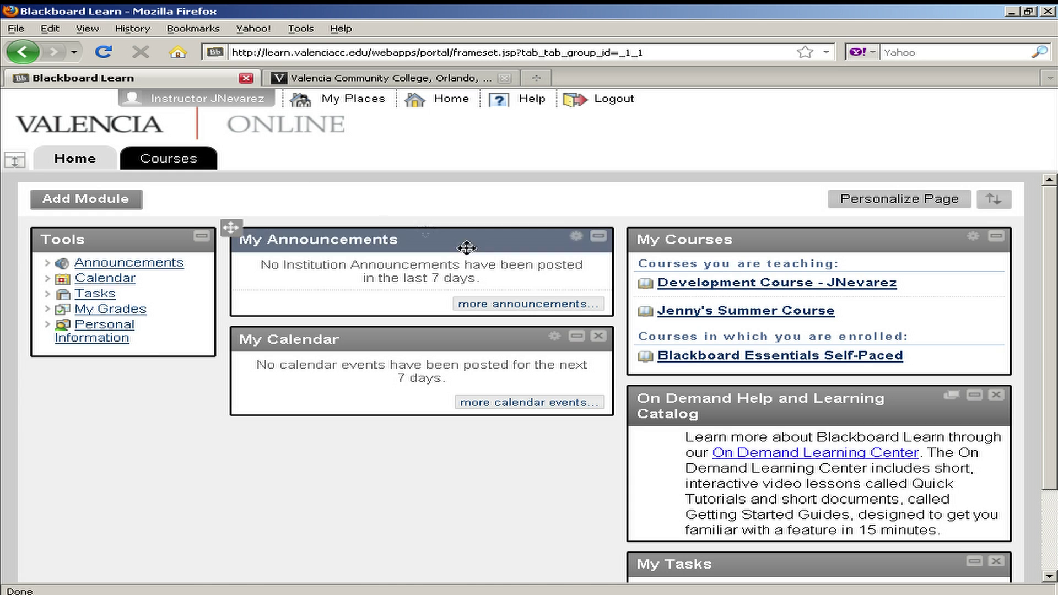
Step: Open Jenny's Summer Course and refresh its menu to show Course Materials, Resources and Graded Activities
left_click(737, 312)
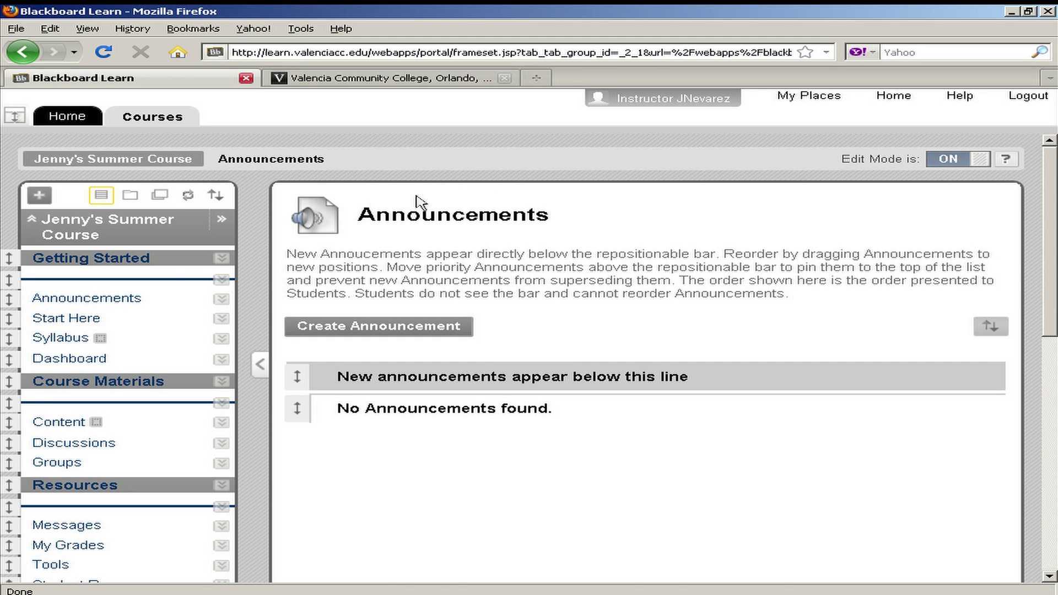
left_click(187, 200)
scroll(408, 314, "down", 3)
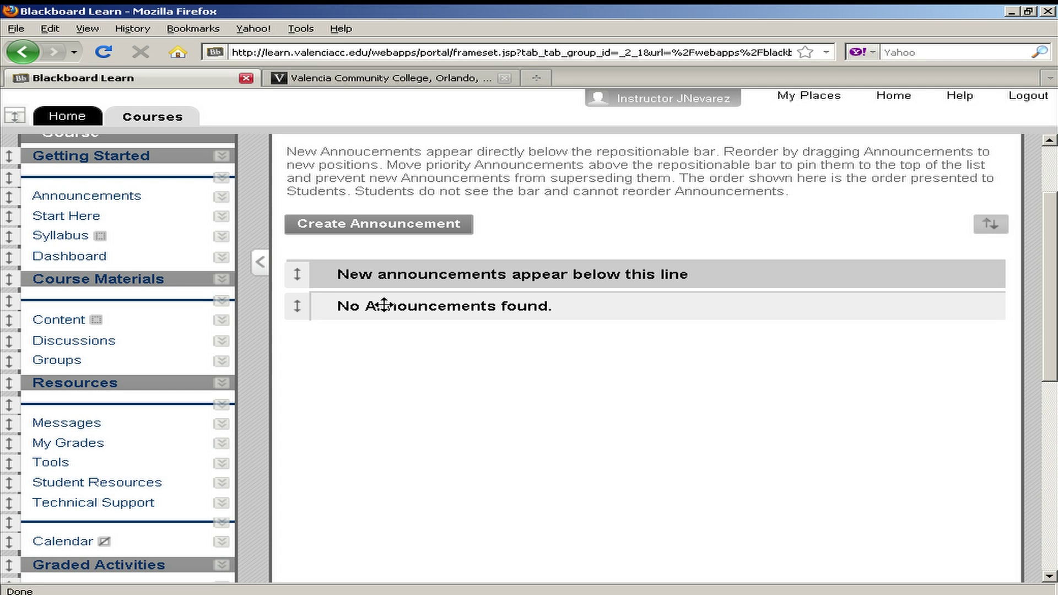
scroll(384, 305, "down", 6)
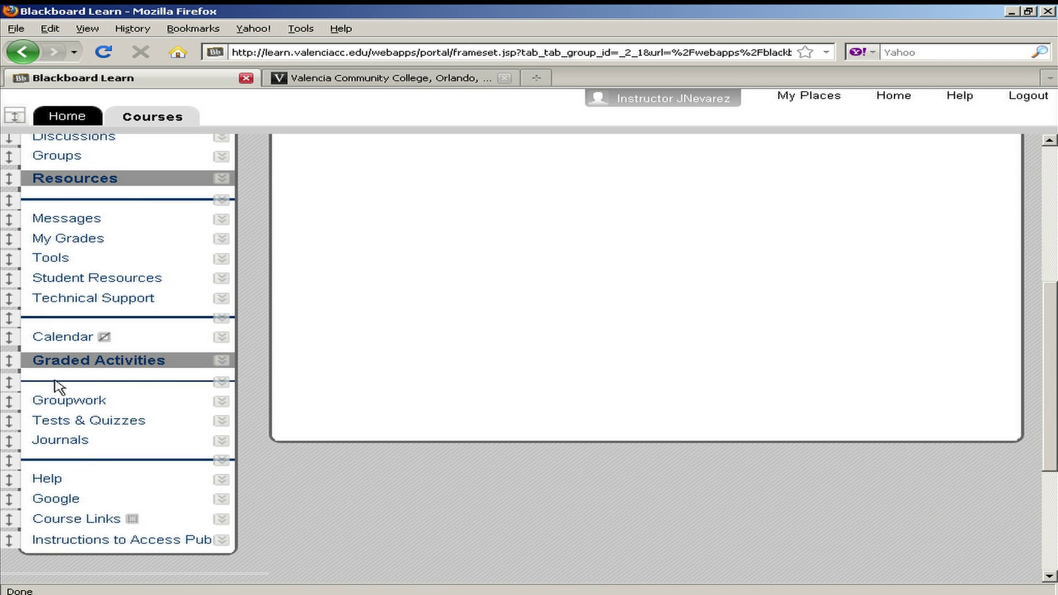
Step: Open Tests & Quizzes and check the test's last-available date
left_click(68, 422)
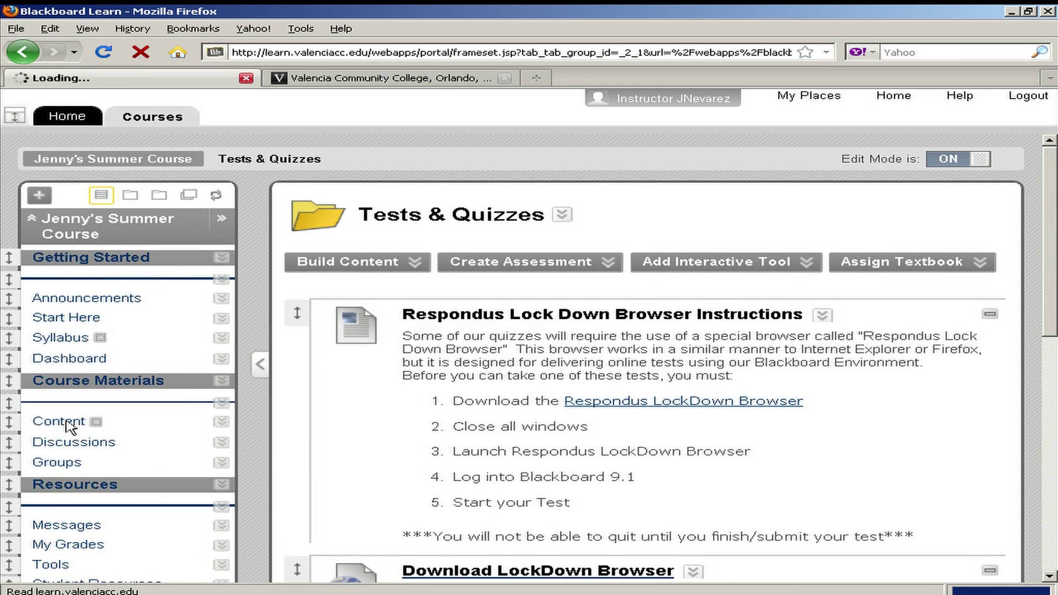
scroll(1020, 444, "down", 10)
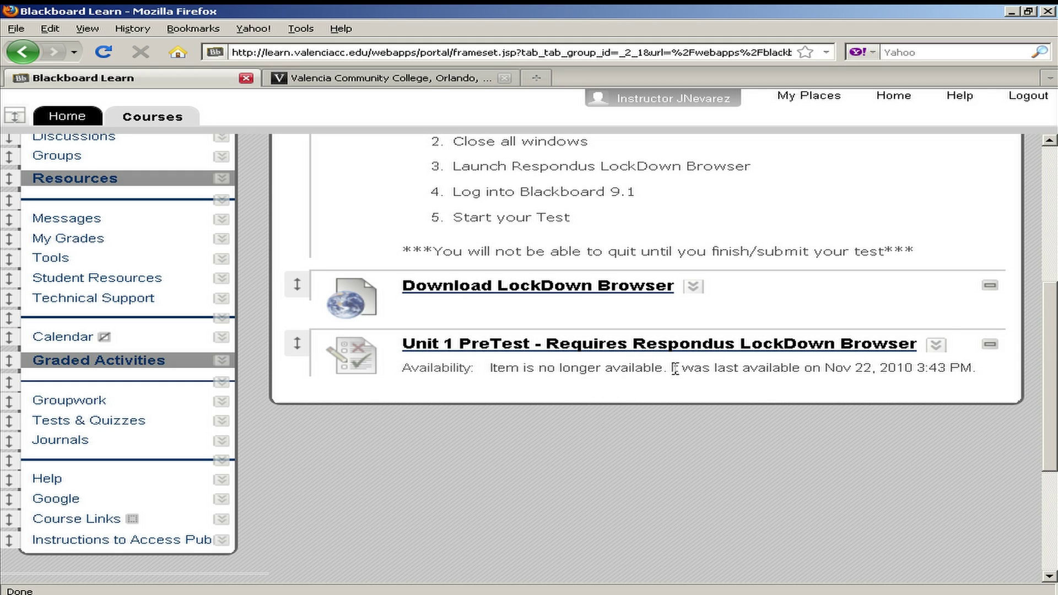
left_click_drag(828, 369, 938, 364)
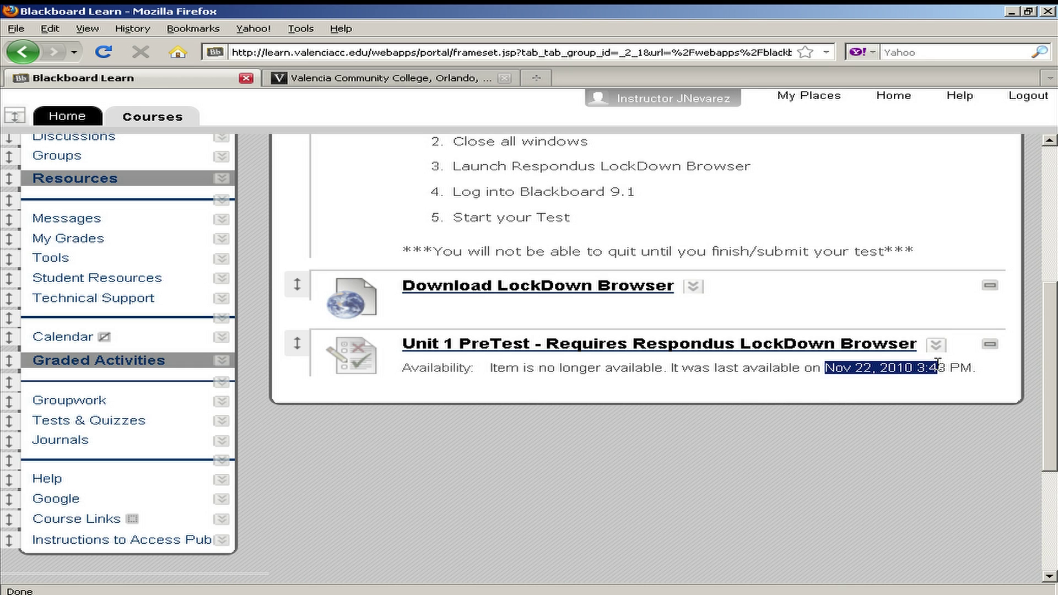
left_click(407, 461)
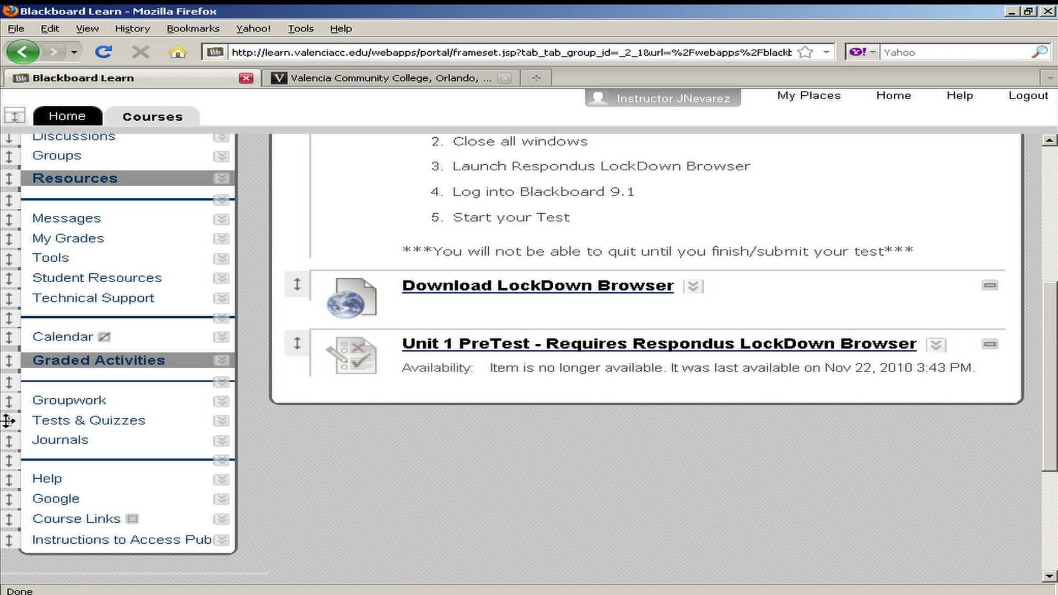
Step: Move Tests & Quizzes up the menu, and Google and Instructions to Access above Messages
left_click_drag(13, 421, 58, 227)
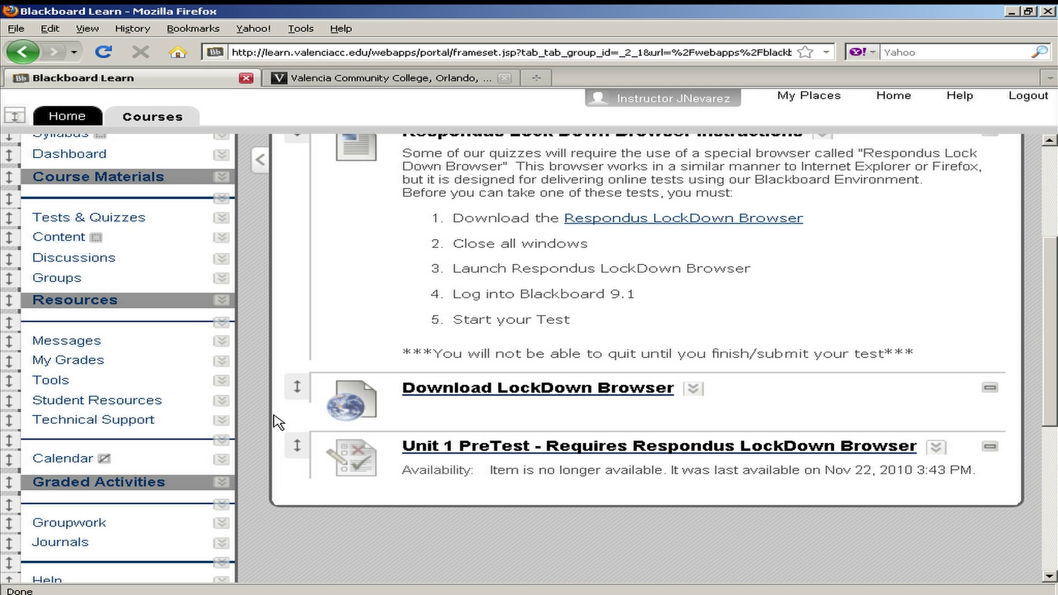
scroll(275, 421, "down", 3)
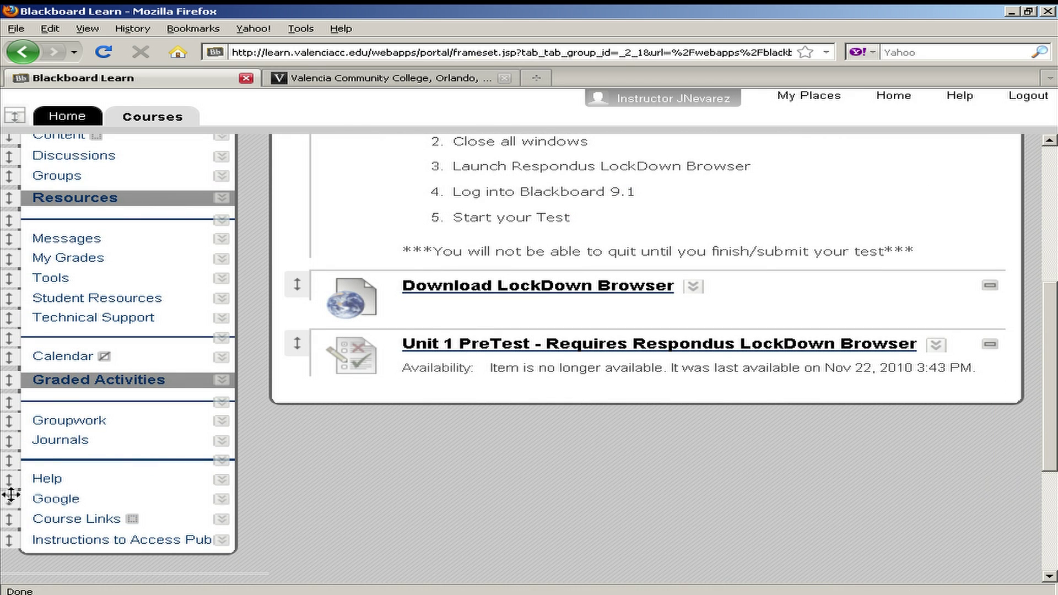
left_click_drag(11, 494, 65, 238)
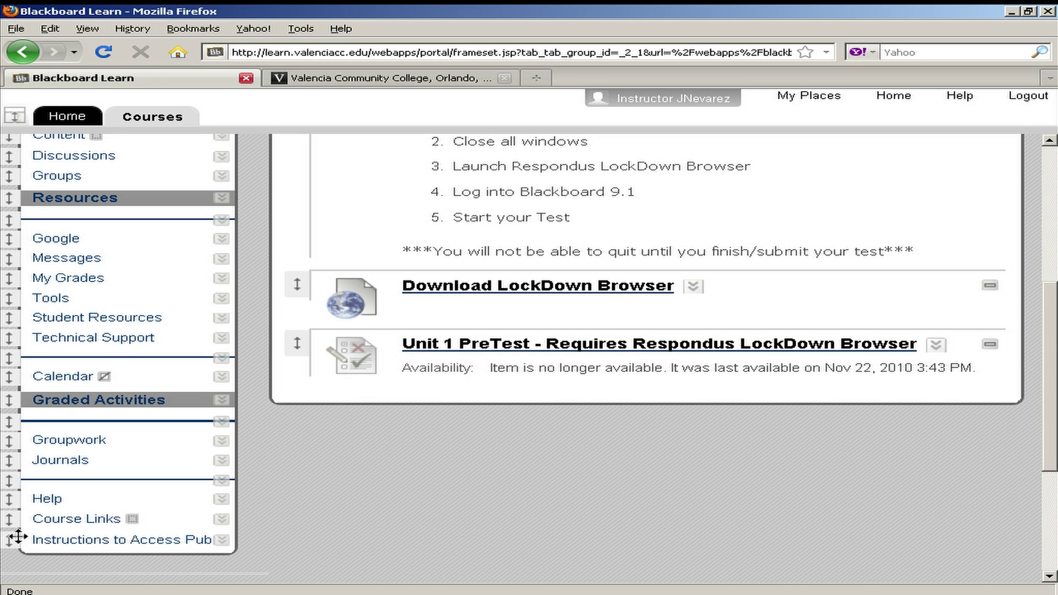
left_click_drag(10, 540, 16, 237)
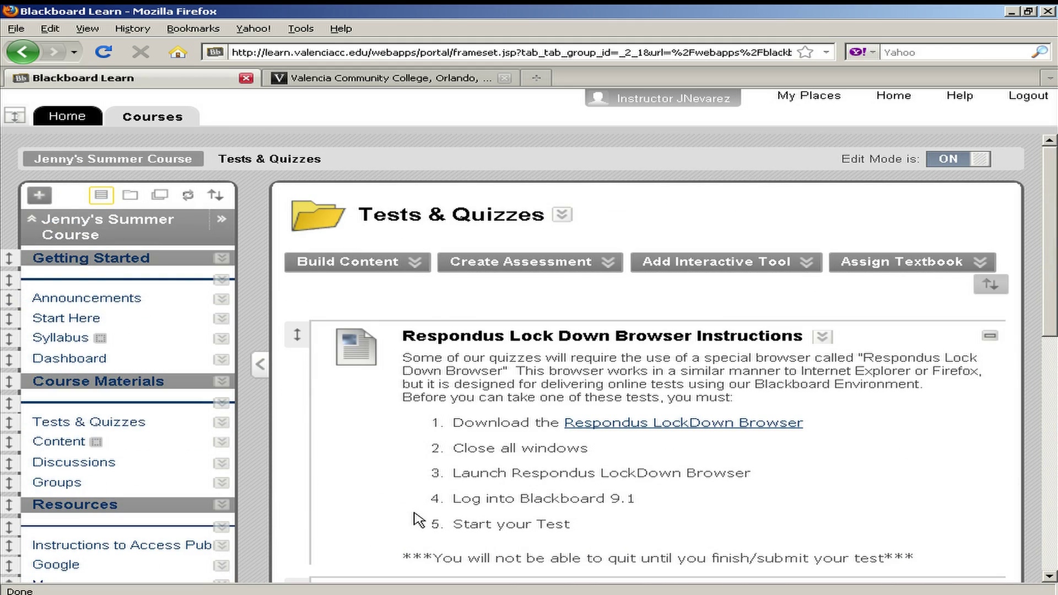
scroll(419, 520, "down", 5)
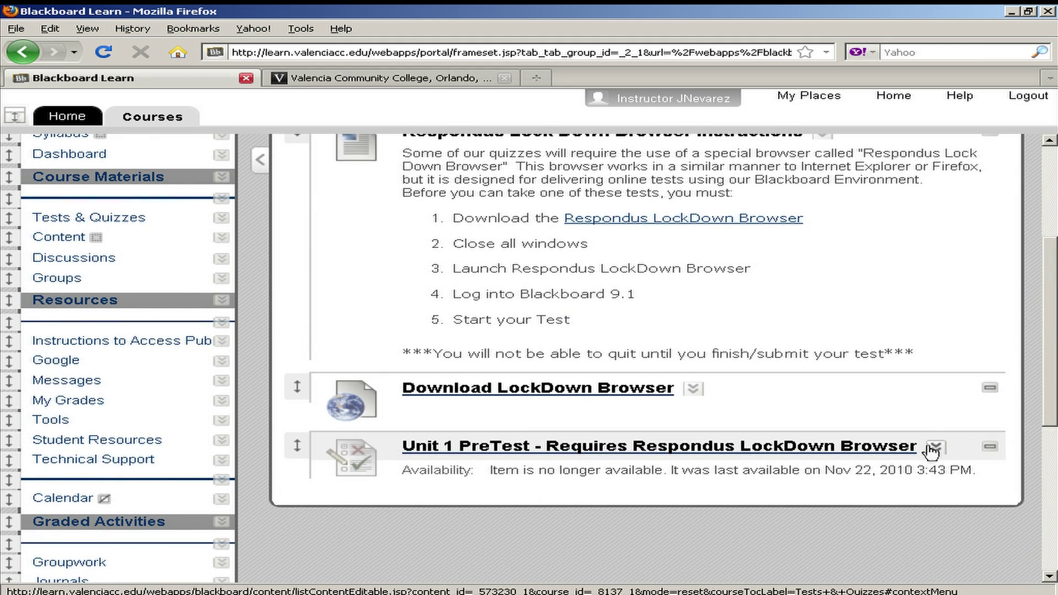
Step: Set the Unit 1 PreTest's Display Until date to 11/22/2011 and submit the test options
left_click(933, 449)
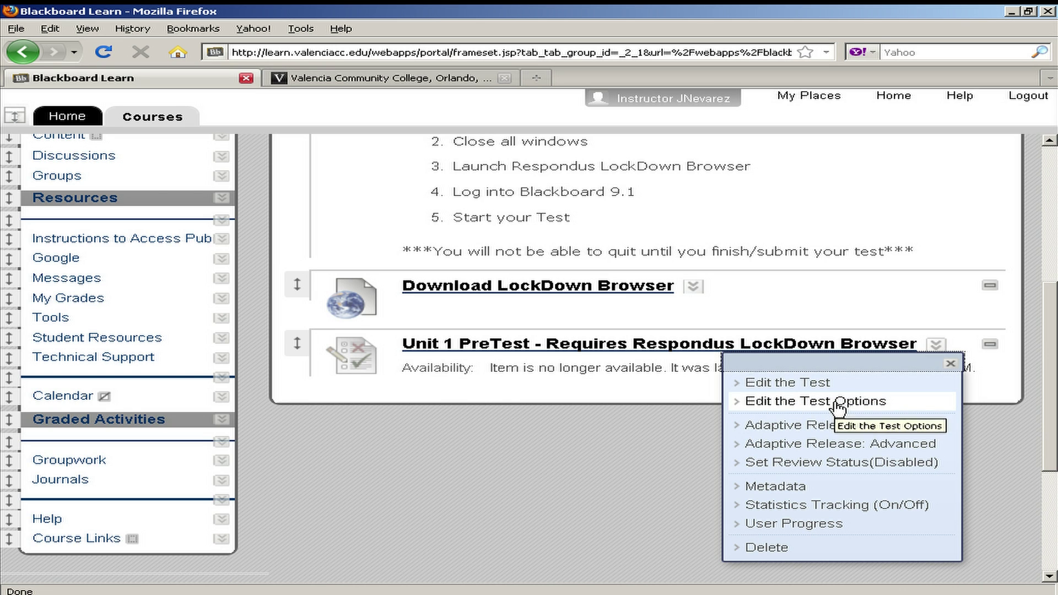
left_click(836, 401)
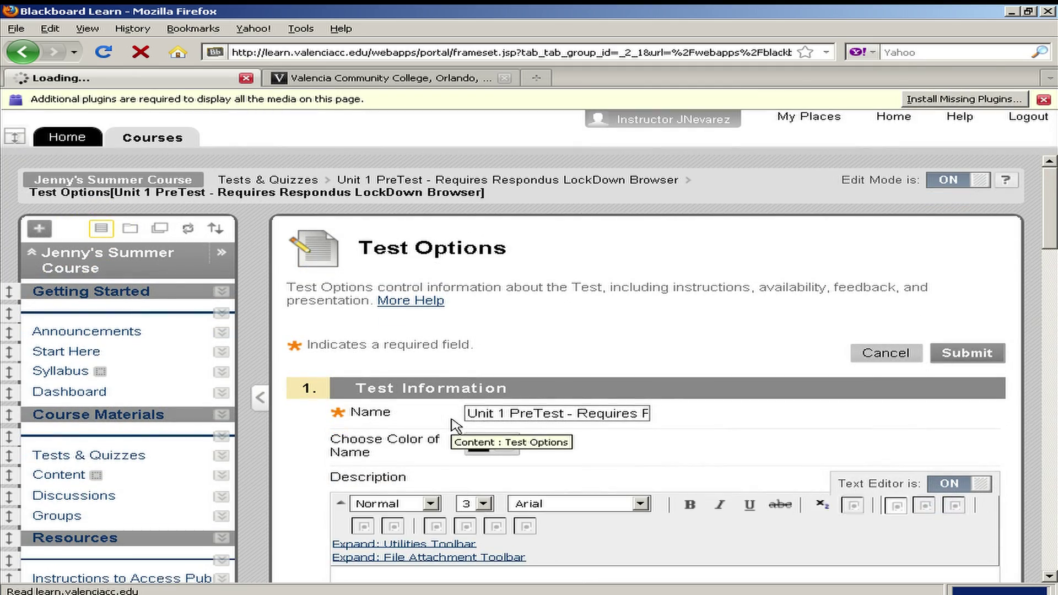
left_click_drag(1052, 184, 1055, 285)
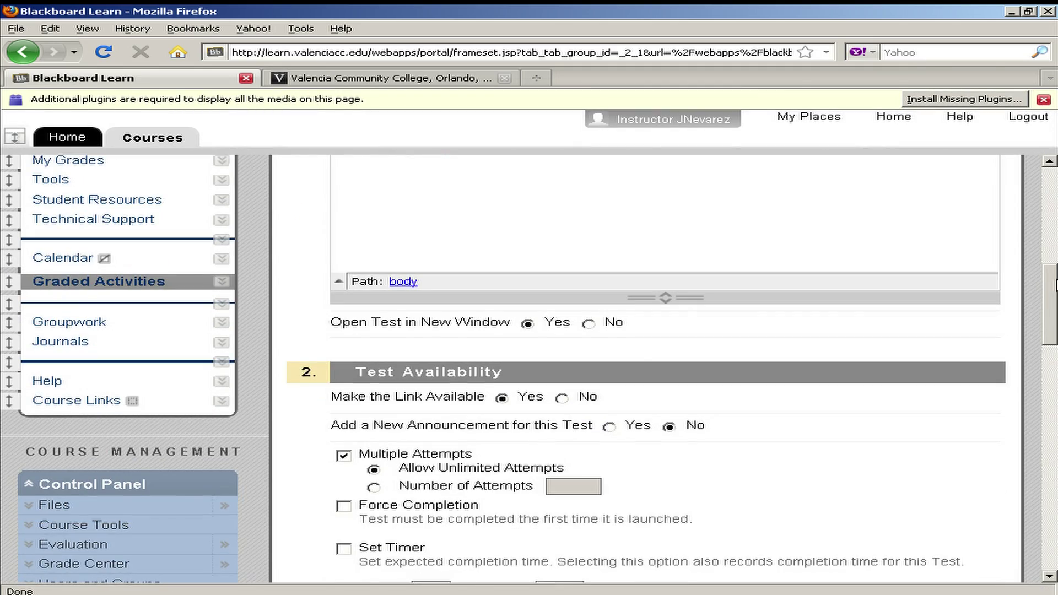
scroll(378, 307, "down", 6)
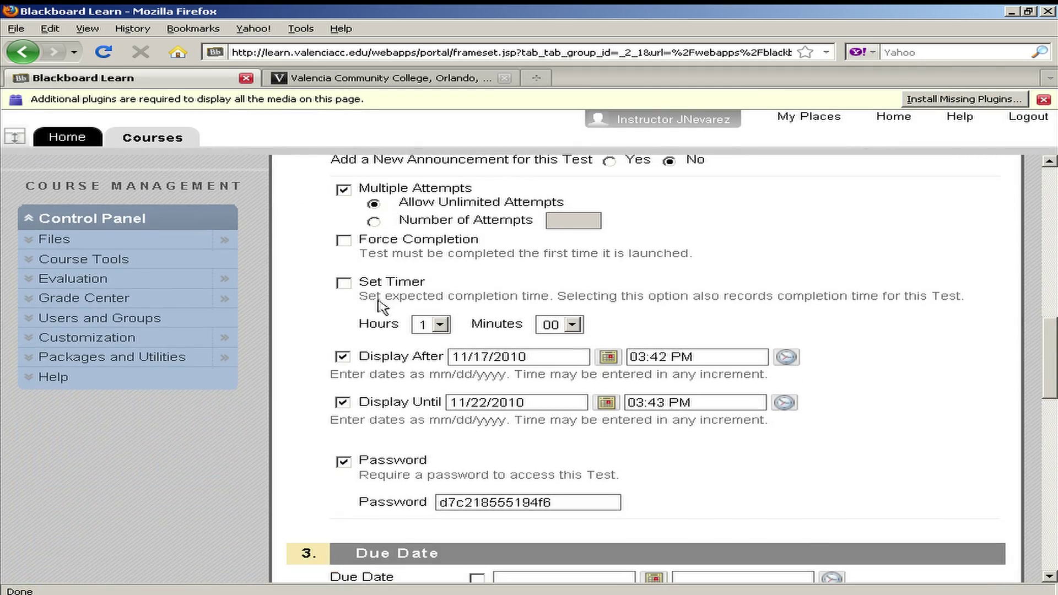
left_click(342, 403)
left_click(342, 403)
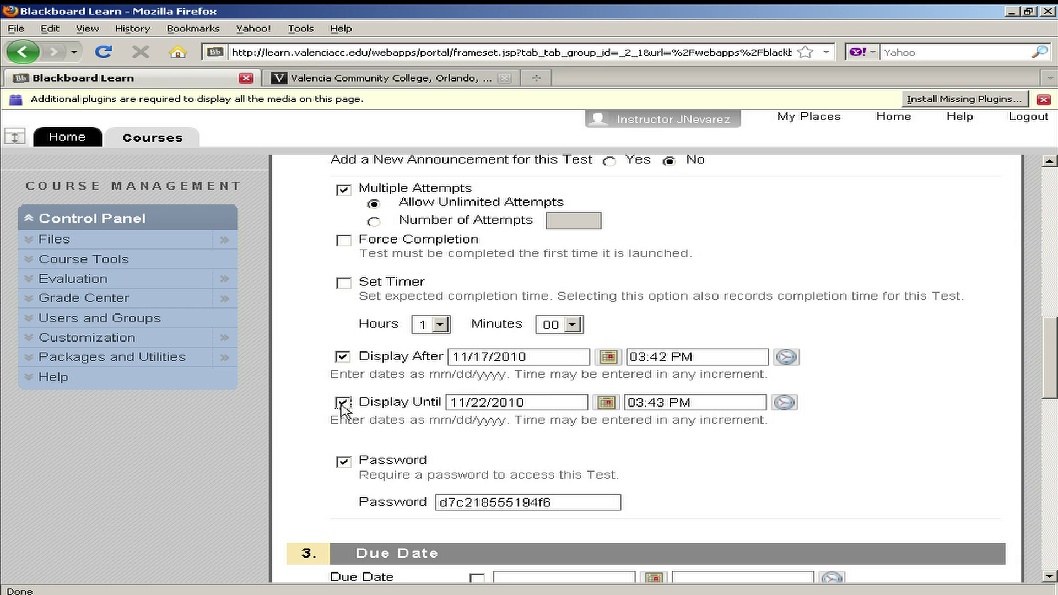
left_click(470, 403)
left_click(524, 402)
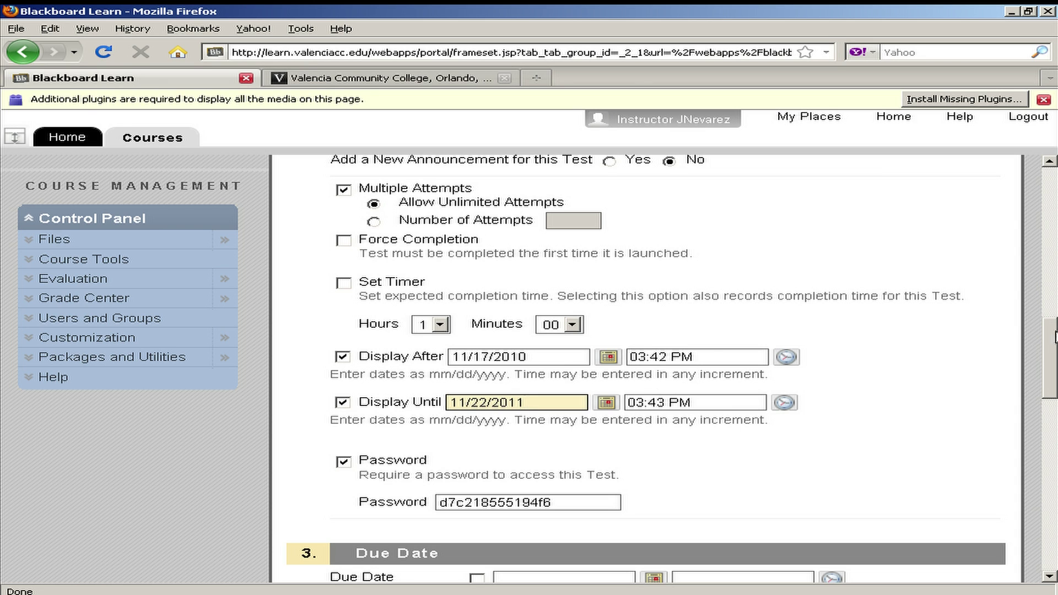
left_click(930, 368)
left_click_drag(1054, 364, 1054, 534)
left_click(968, 523)
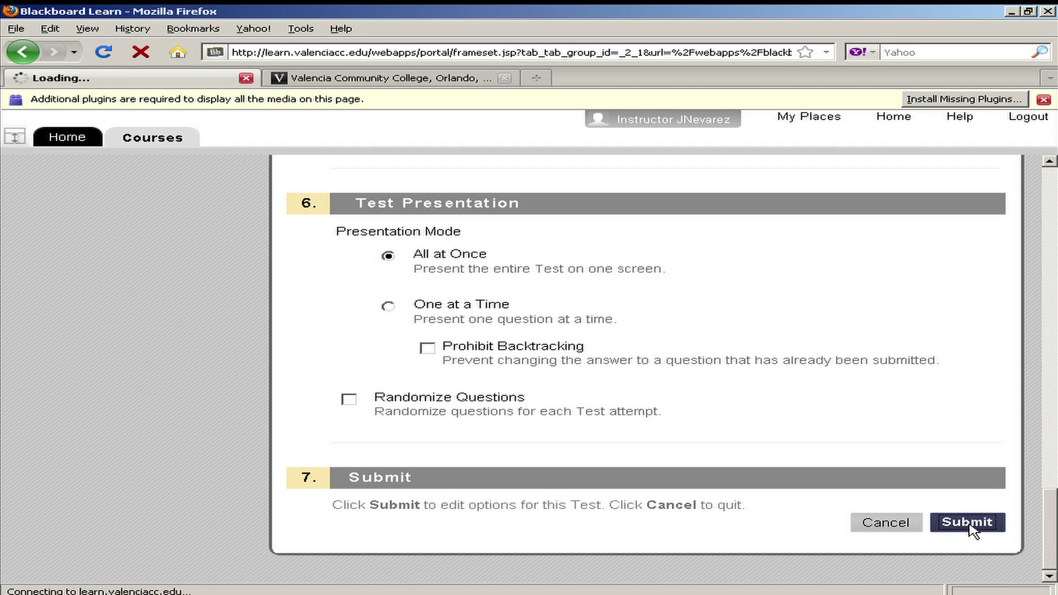
scroll(879, 479, "down", 9)
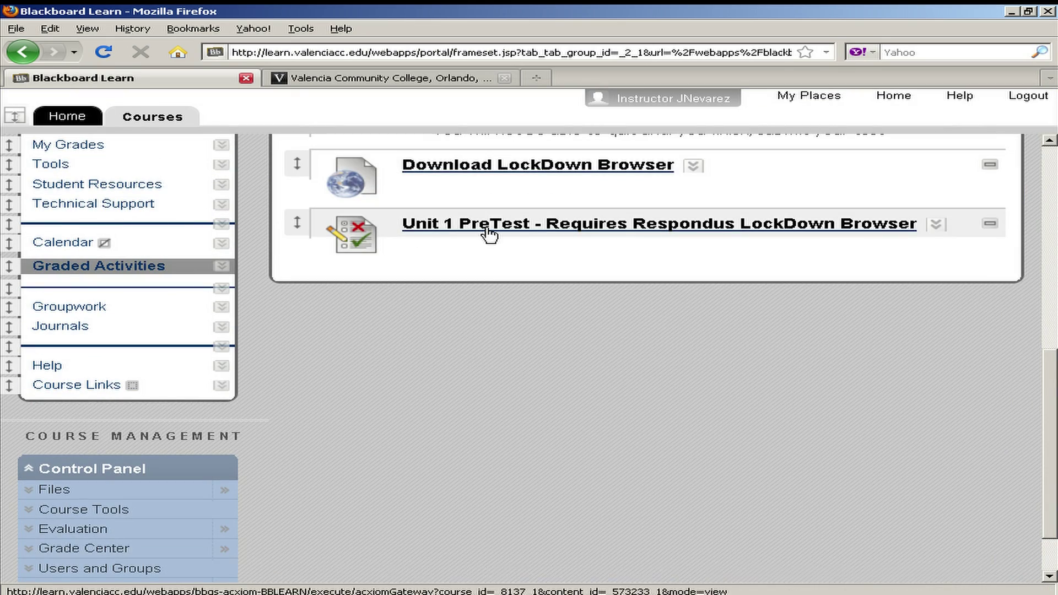
Step: Expand Files in the Control Panel to show the DEV-InstructorJenny-Summer folder
scroll(424, 424, "up", 10)
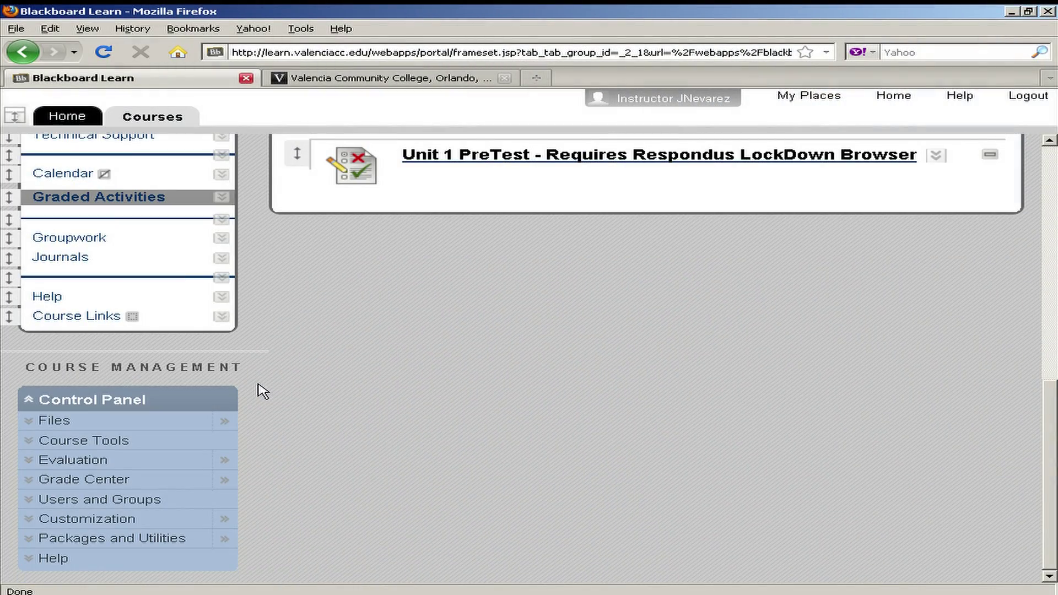
left_click(49, 426)
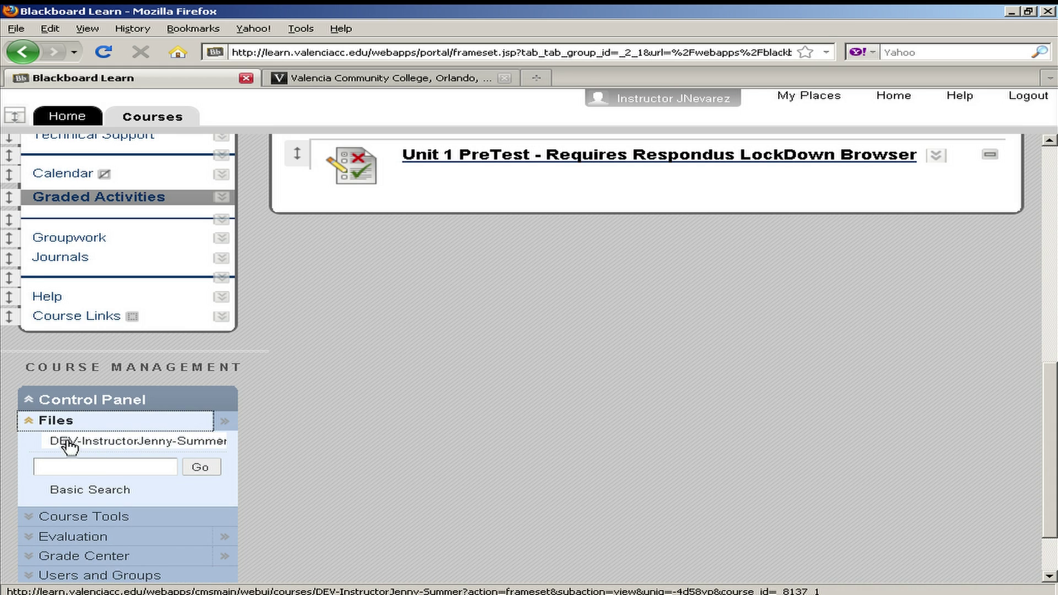
Step: Open Permissions for the imported-content folder in DEV-InstructorJenny-Summer and start adding a Course User List
left_click(166, 442)
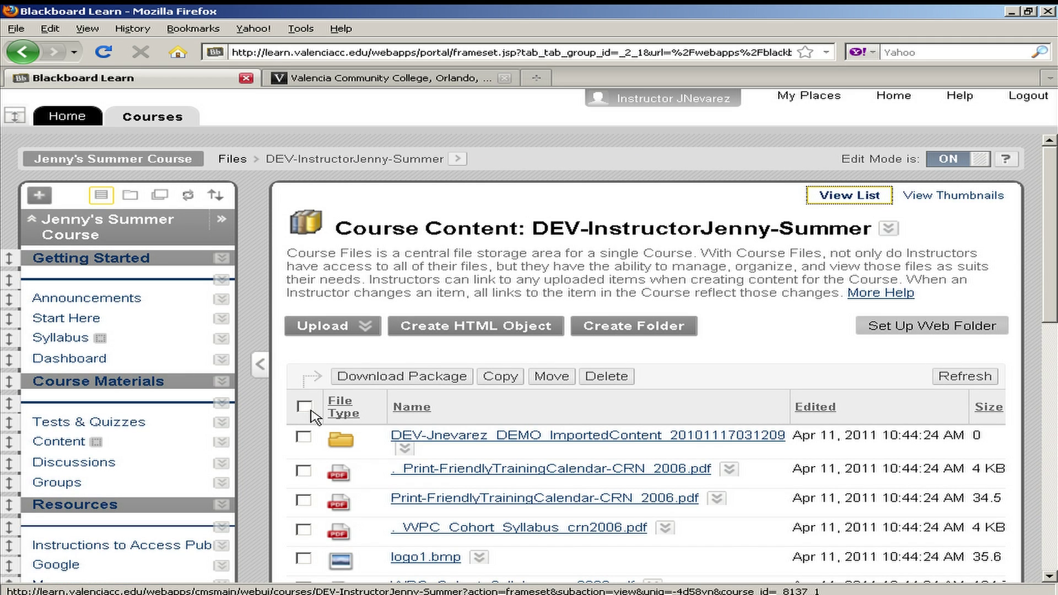
scroll(711, 374, "down", 5)
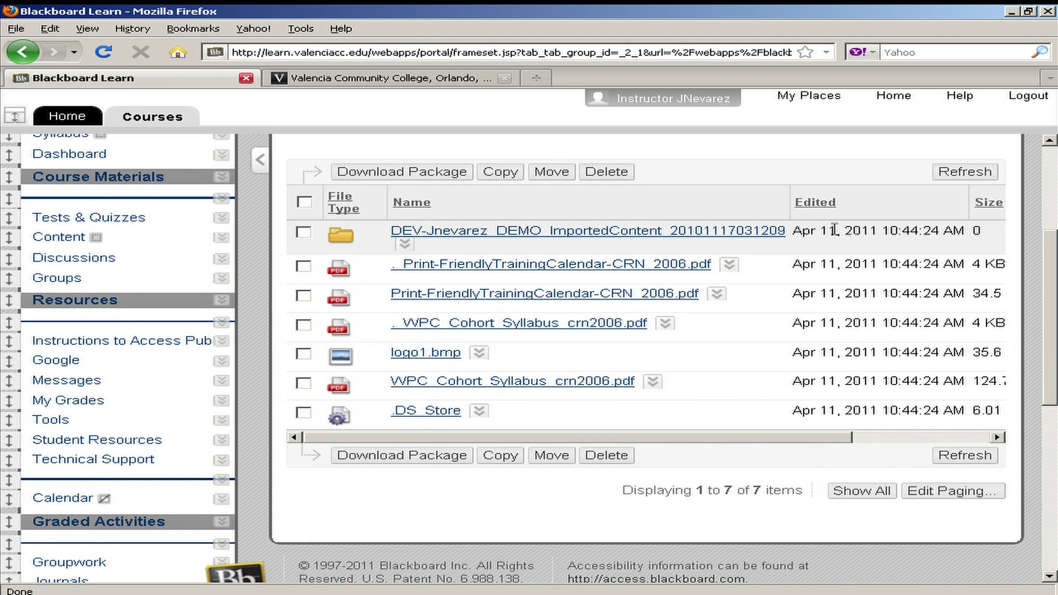
left_click(405, 244)
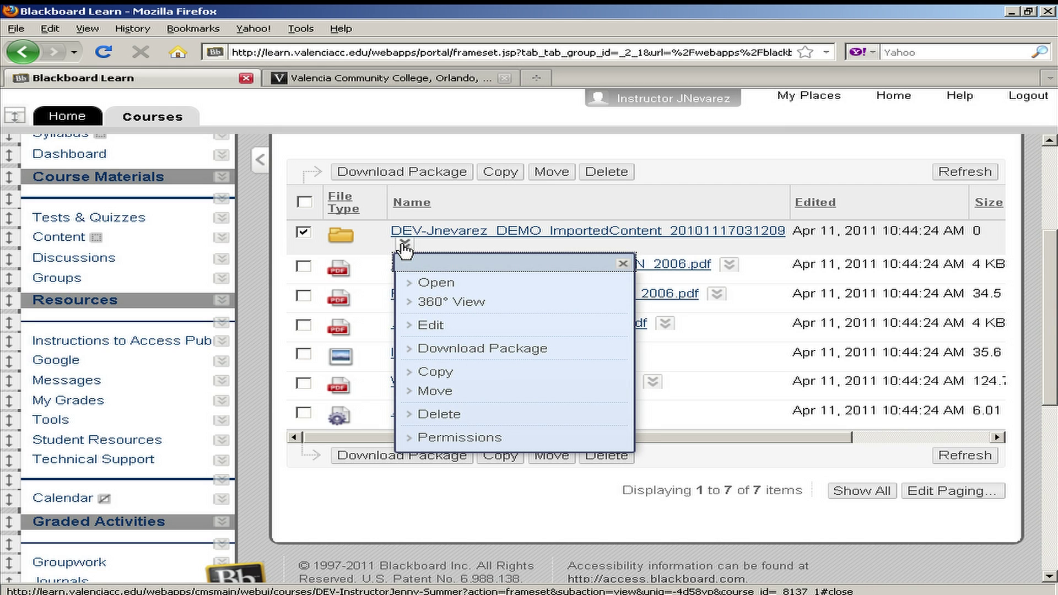
left_click(461, 438)
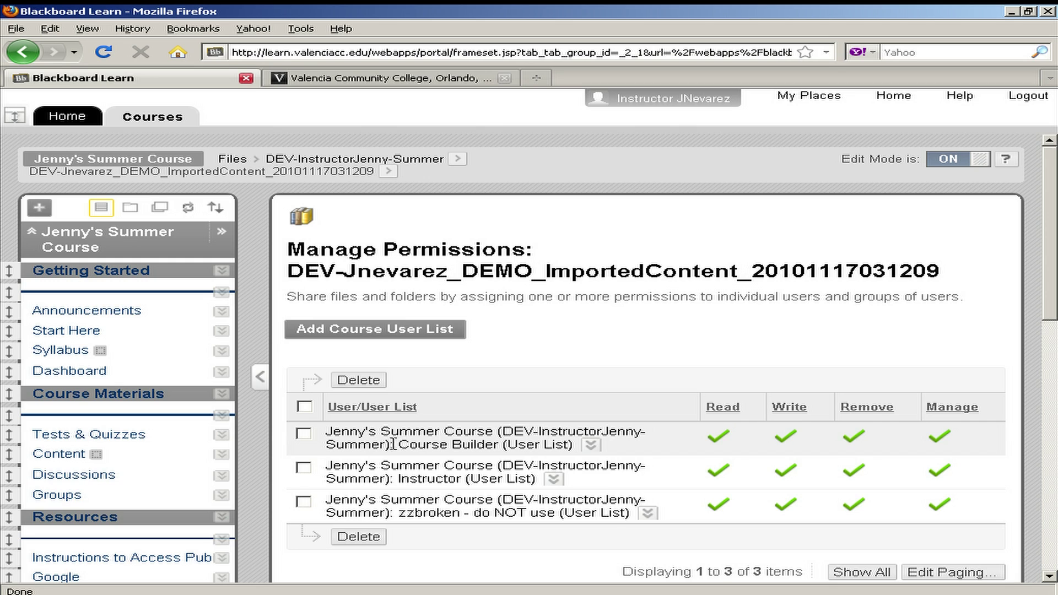
left_click_drag(393, 444, 499, 445)
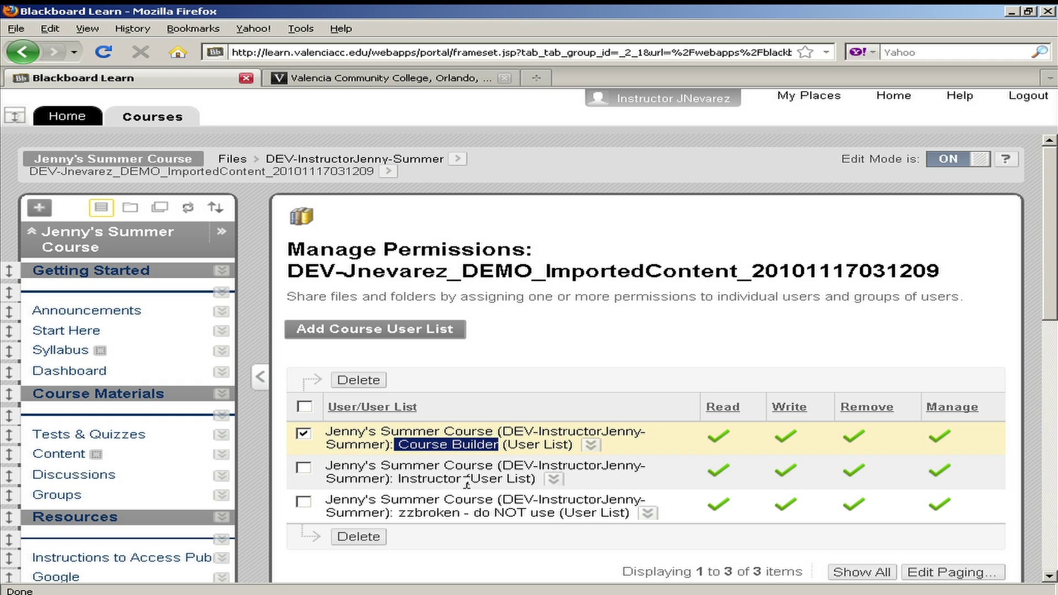
left_click(359, 333)
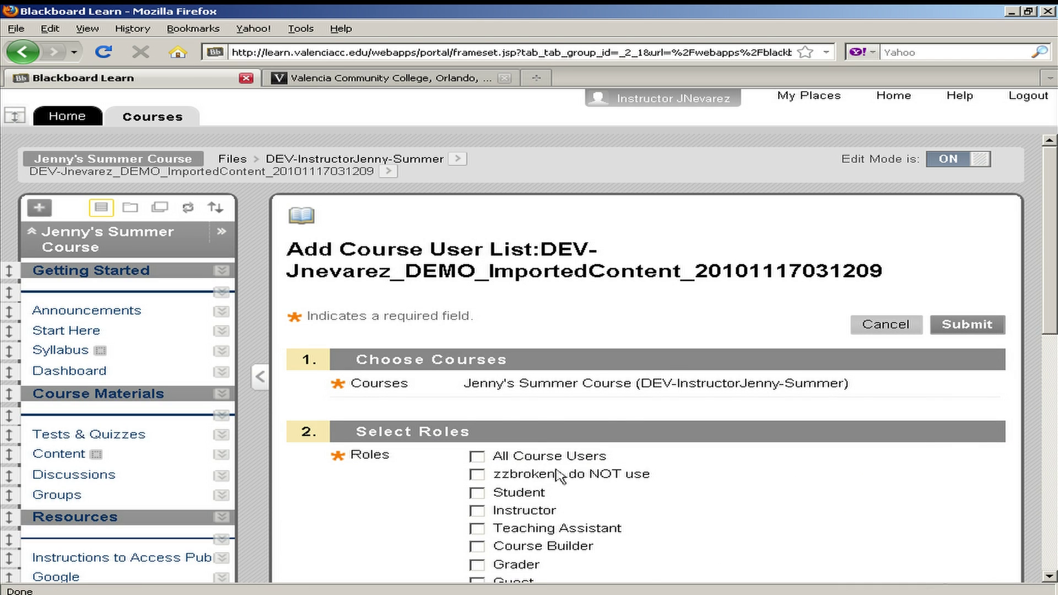
scroll(573, 469, "down", 3)
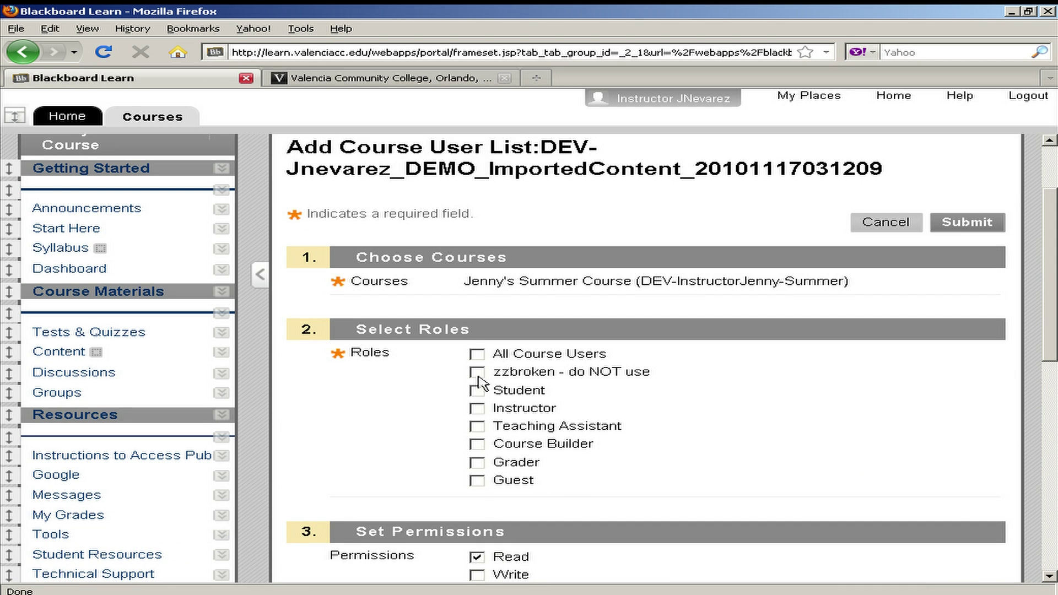
left_click(478, 390)
scroll(706, 457, "down", 2)
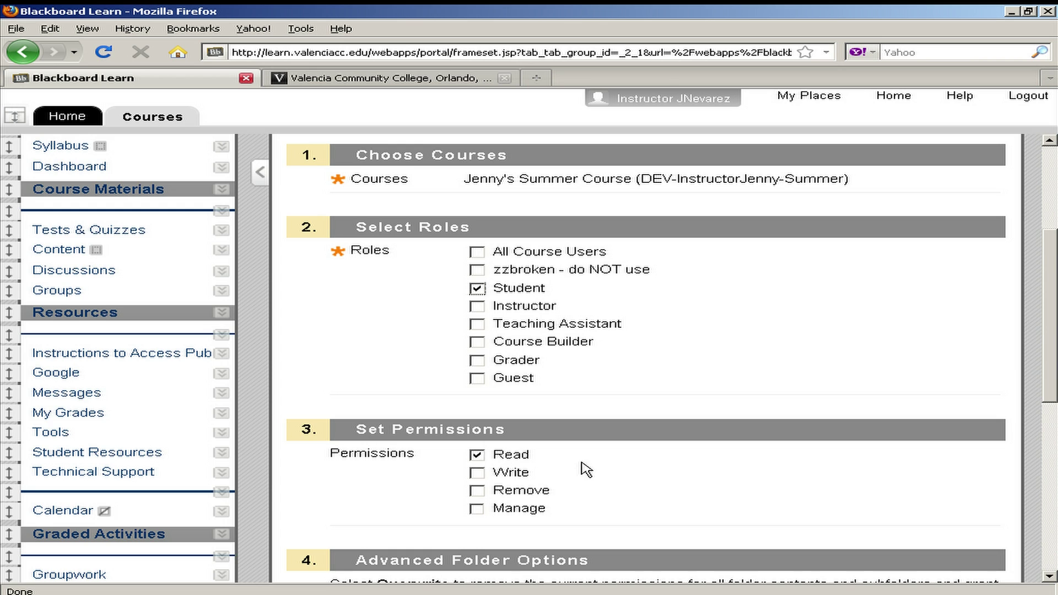
scroll(590, 468, "down", 4)
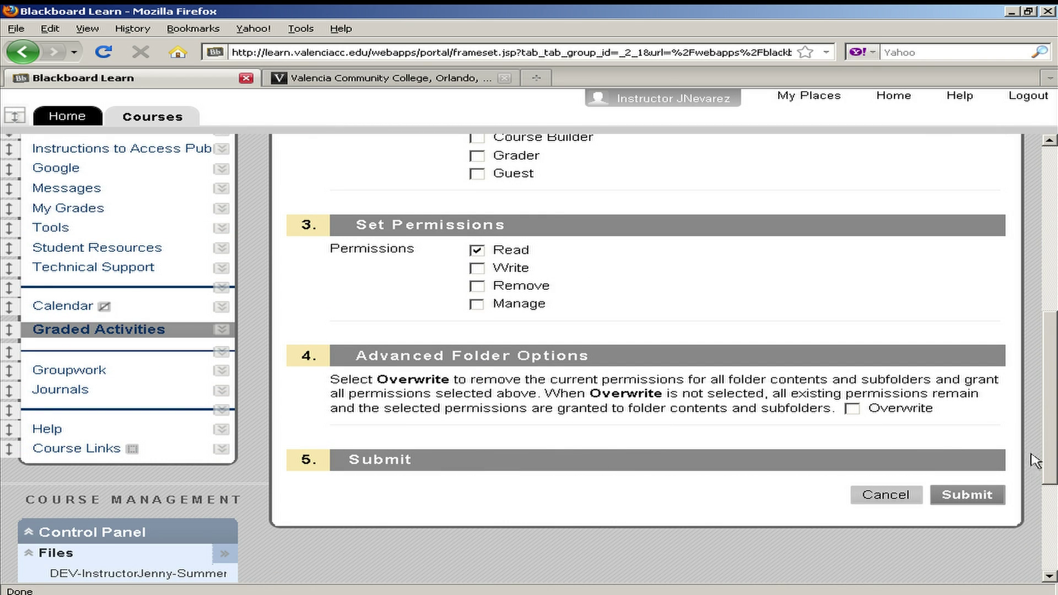
left_click(967, 496)
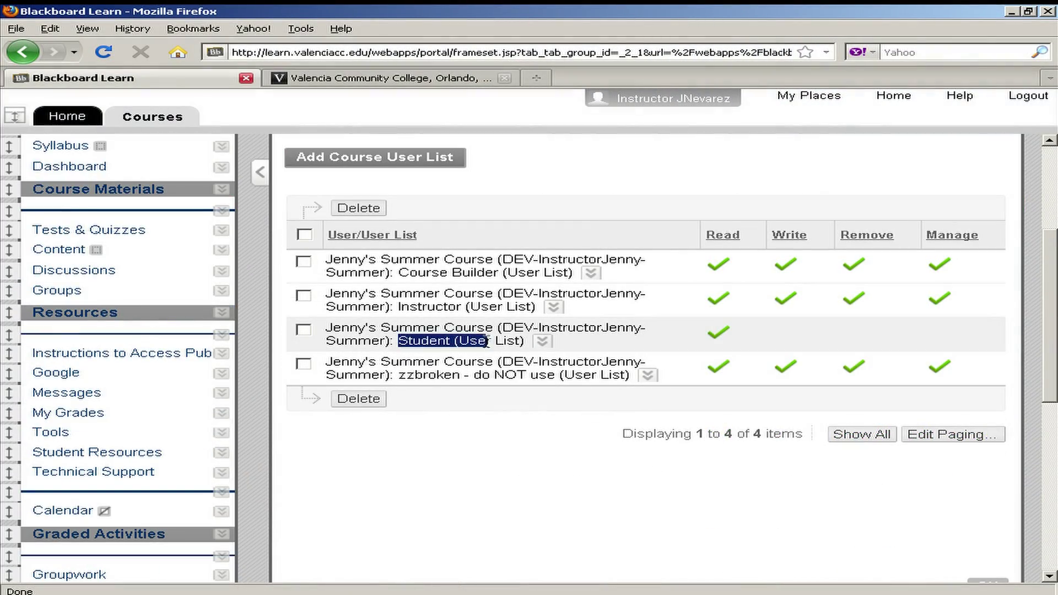
left_click(484, 516)
scroll(456, 496, "up", 7)
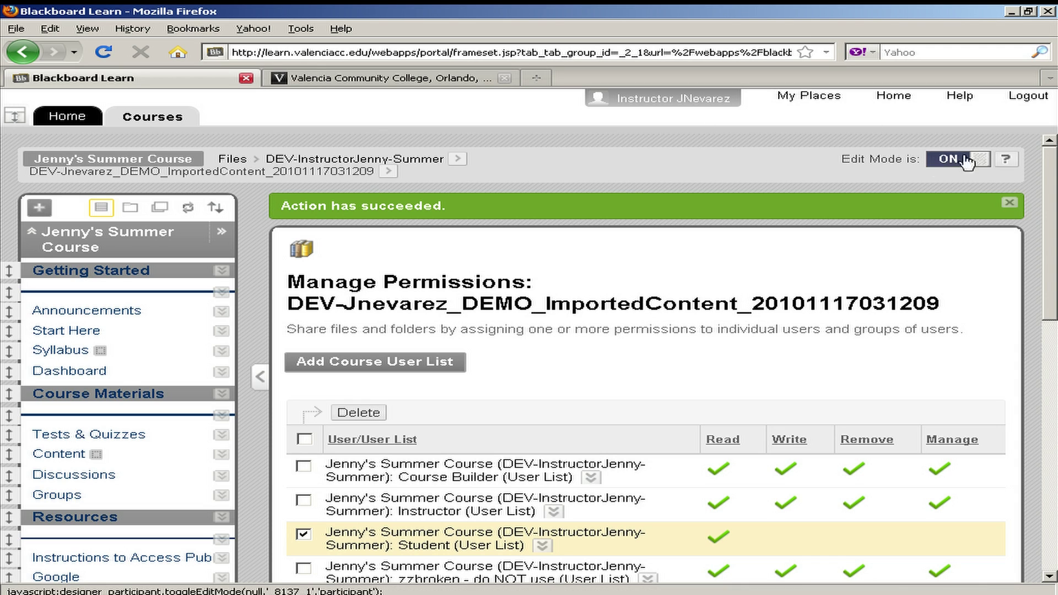
Step: Switch Edit Mode to OFF for Jenny's Summer Course
left_click(943, 161)
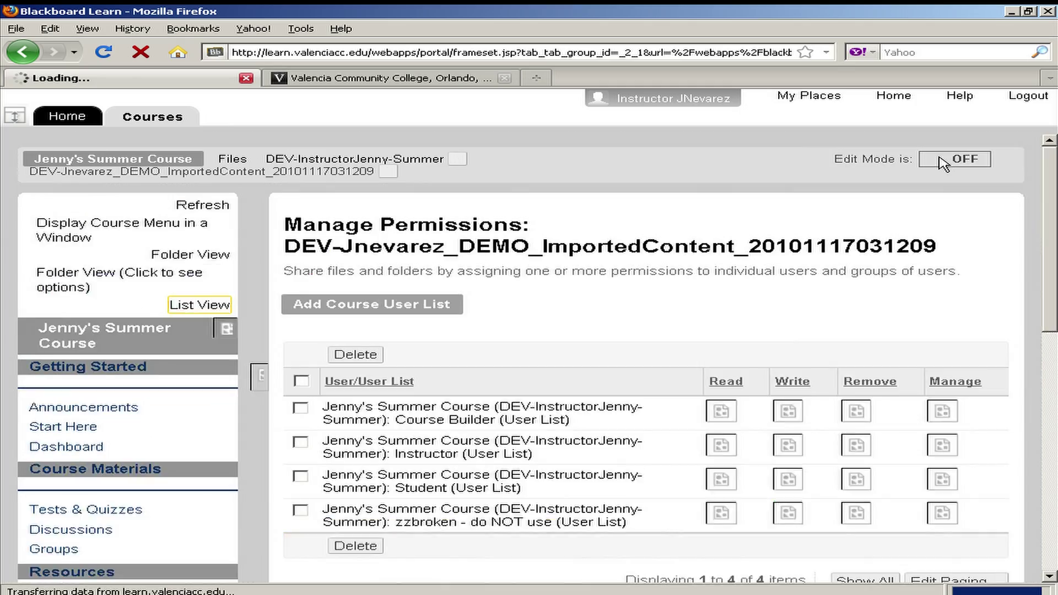